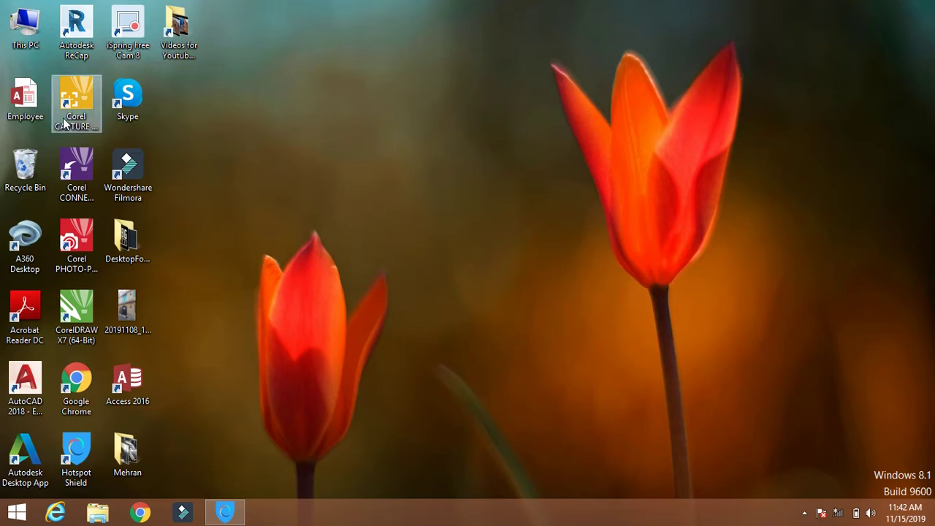
- Open the Employee database from the desktop and open the Employee Profile1 form in Design View
double_click(28, 106)
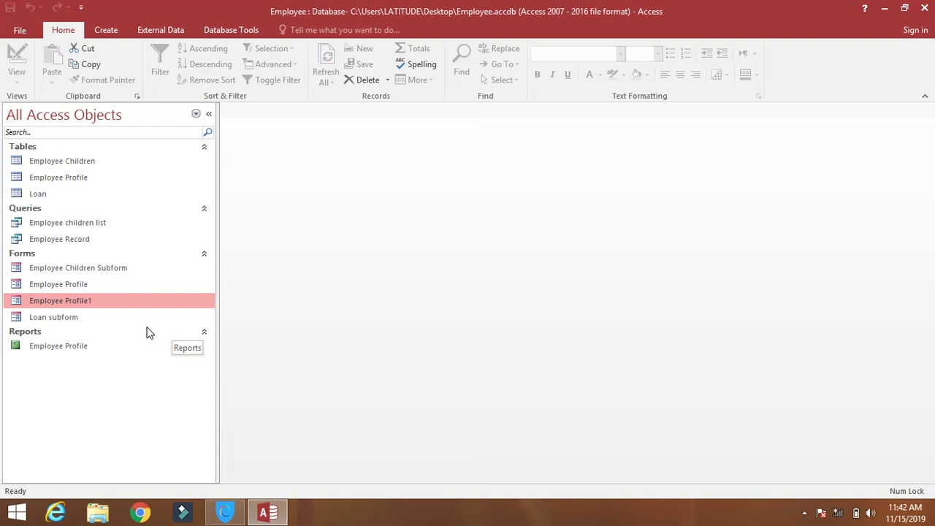
right_click(81, 310)
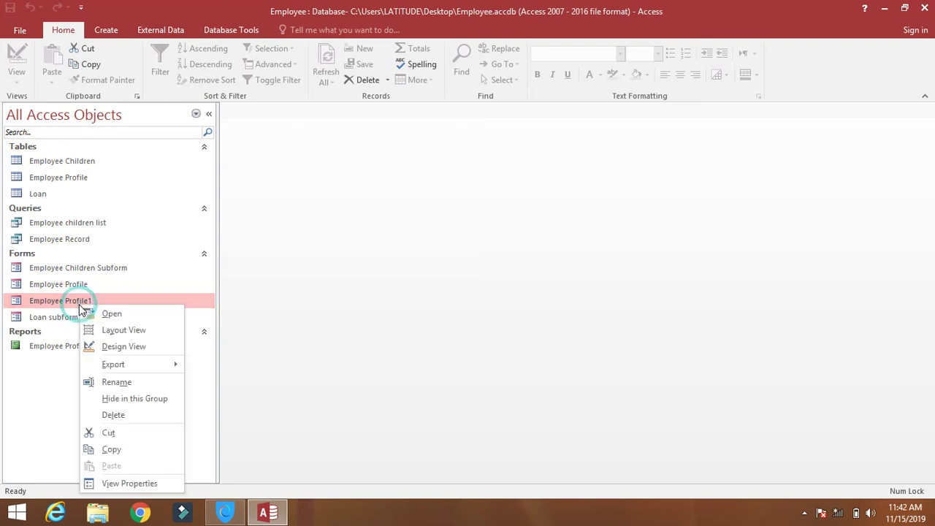
left_click(119, 348)
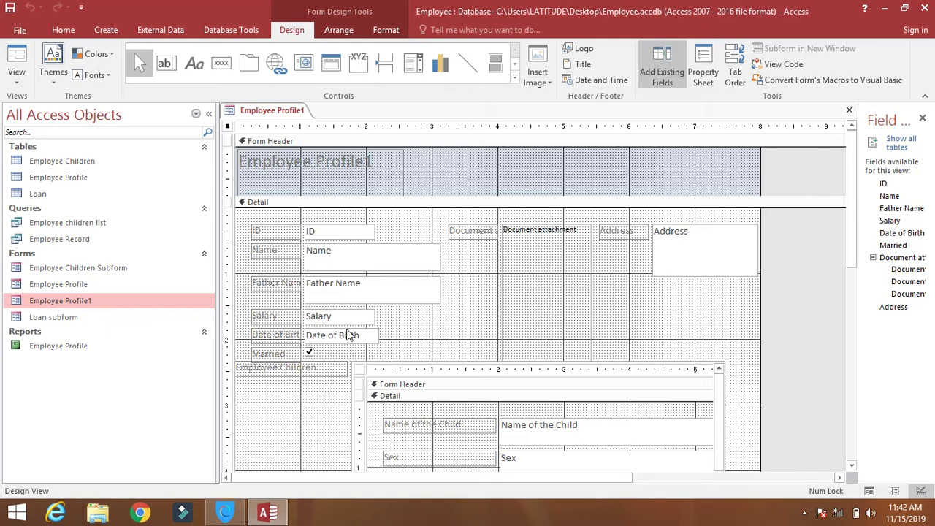
- Move the Employee Children subform down in the Detail section, clear of the Married field
left_click(386, 364)
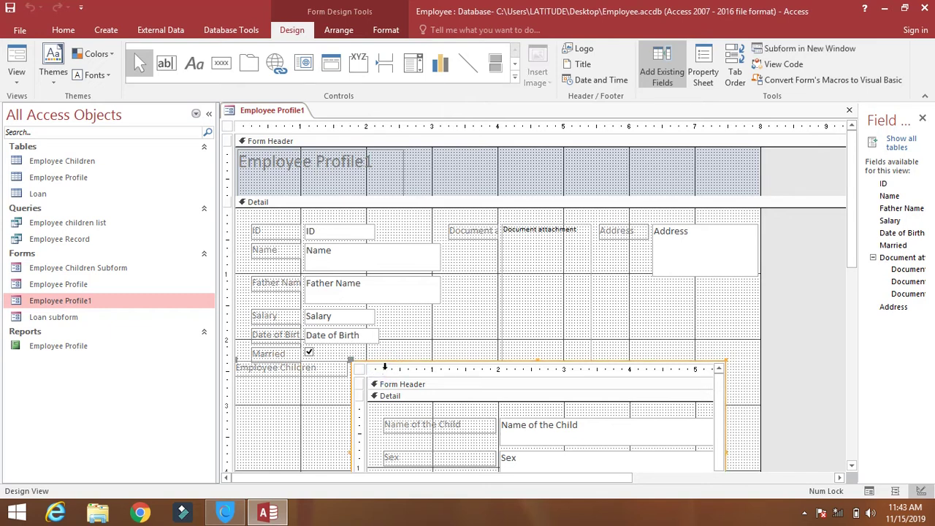
left_click(385, 367)
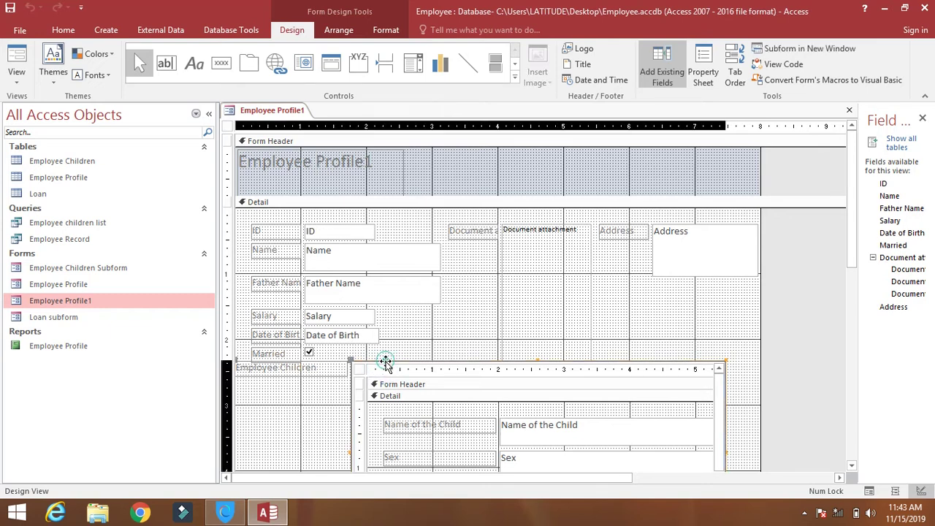
left_click_drag(385, 369, 385, 391)
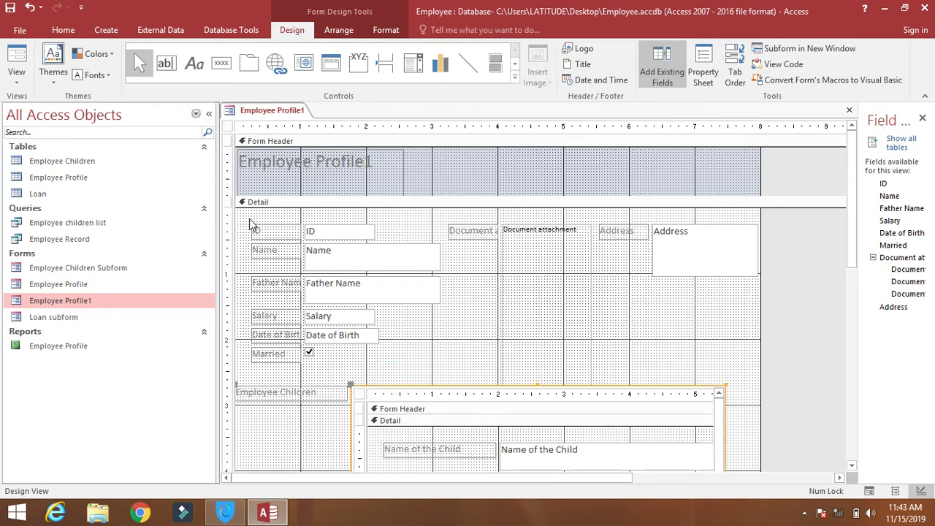
- Move all employee fields and labels above the subform down together to free space at the top of the Detail section
left_click_drag(247, 217, 713, 371)
left_click_drag(706, 261, 705, 271)
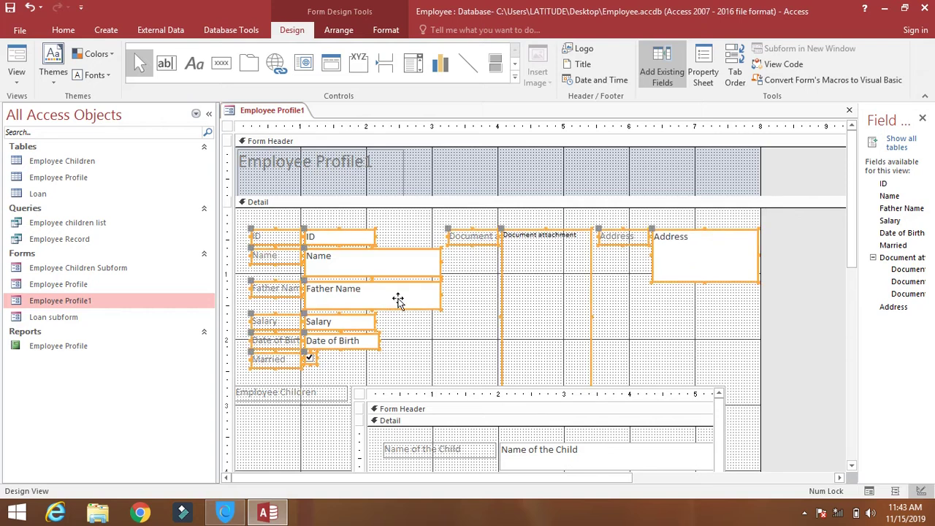
left_click_drag(479, 240, 479, 249)
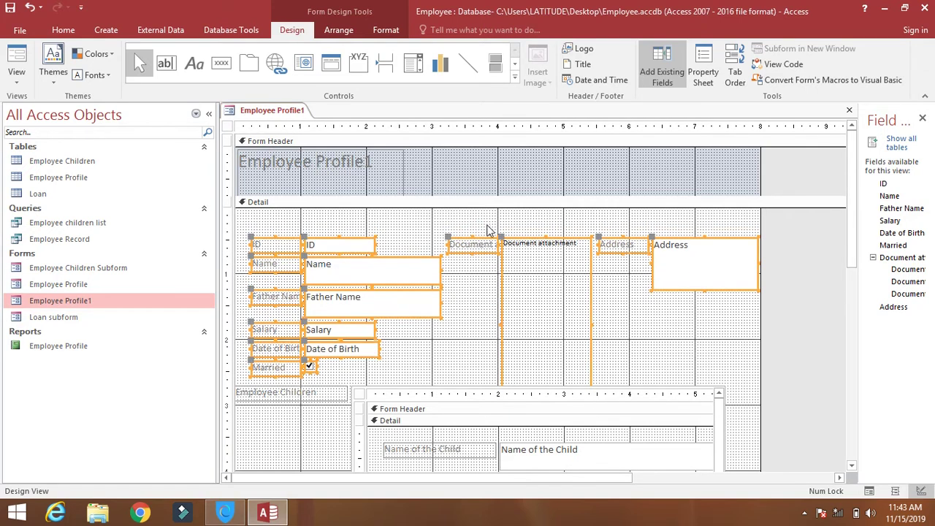
left_click(461, 220)
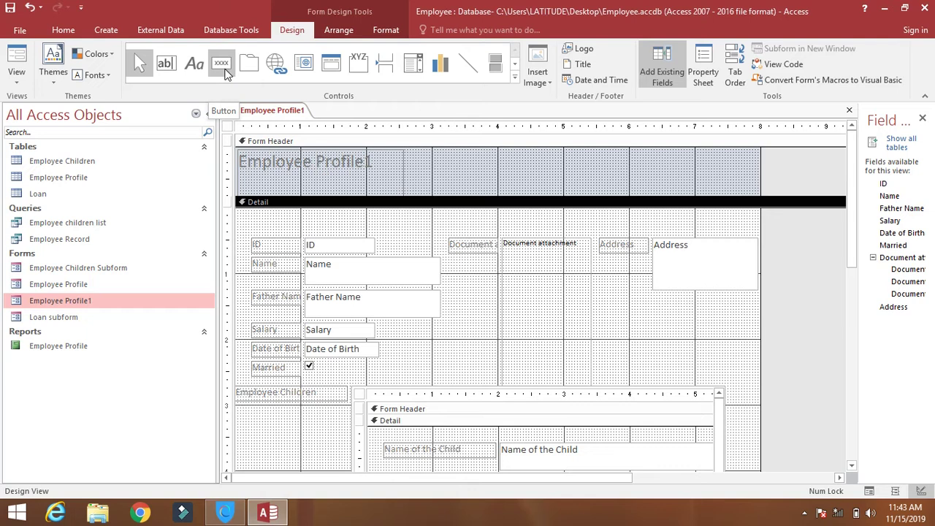
- Add a command button above the ID field with the Record Navigation action Go To Last Record, keeping its default picture
left_click(222, 66)
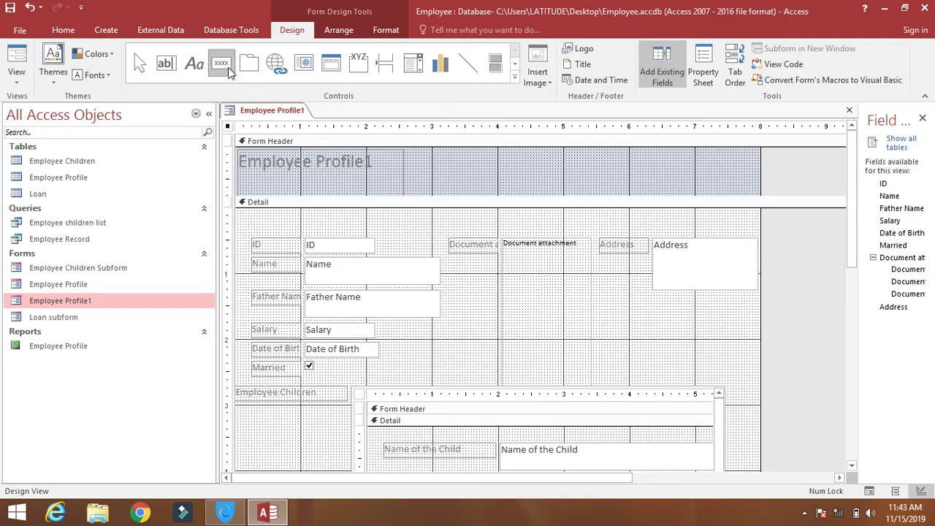
left_click_drag(317, 212, 381, 233)
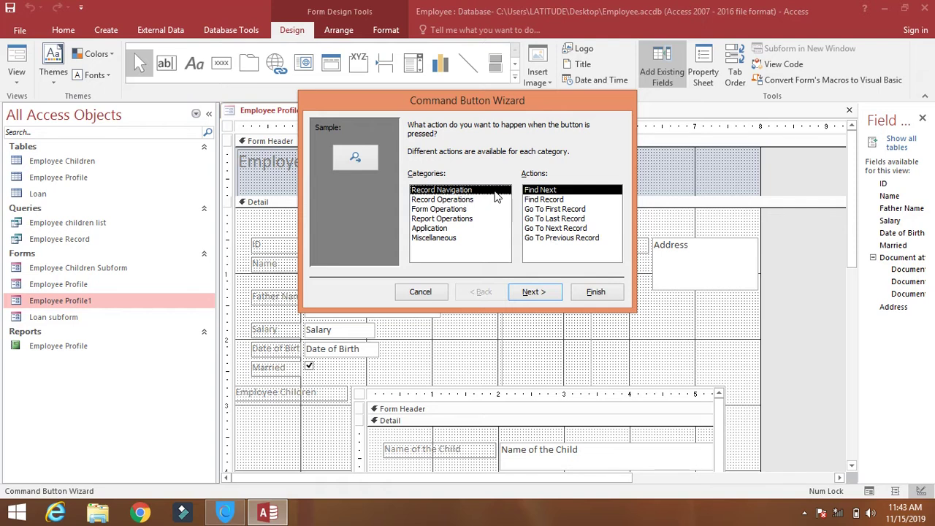
left_click(548, 219)
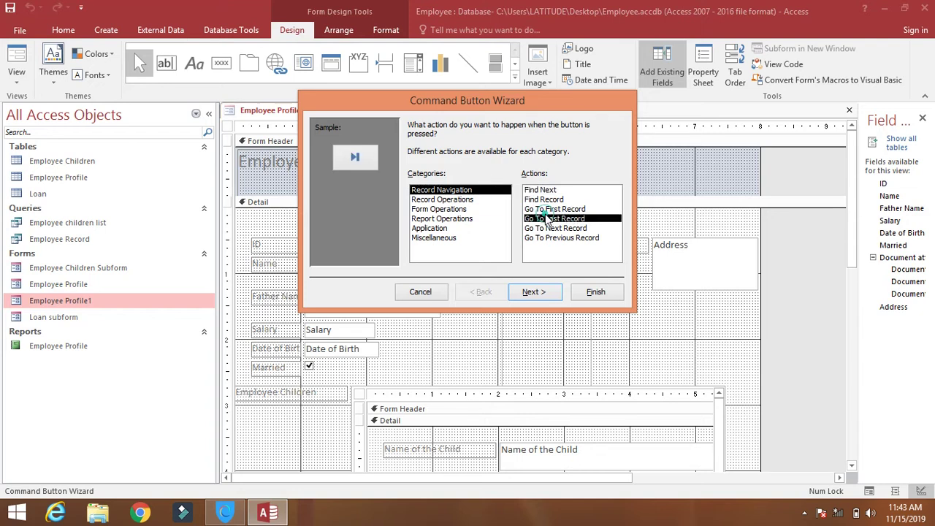
left_click(535, 292)
left_click(534, 292)
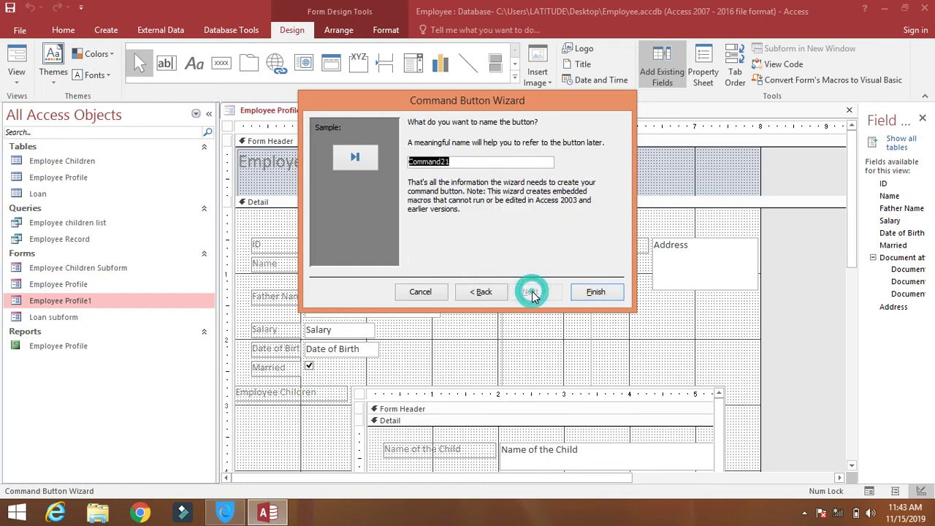
left_click(591, 291)
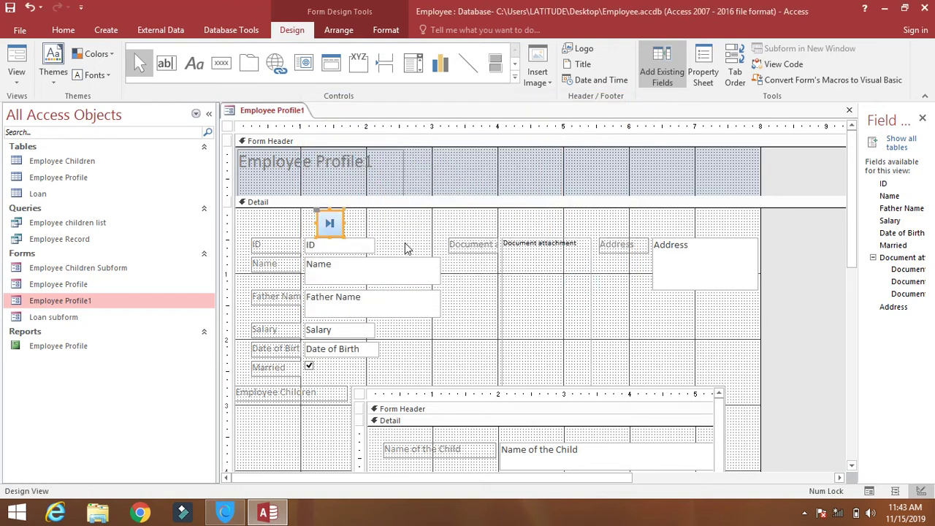
- Widen the last-record button and move it across to above the Document attachment field
left_click(344, 222)
left_click_drag(358, 223, 373, 223)
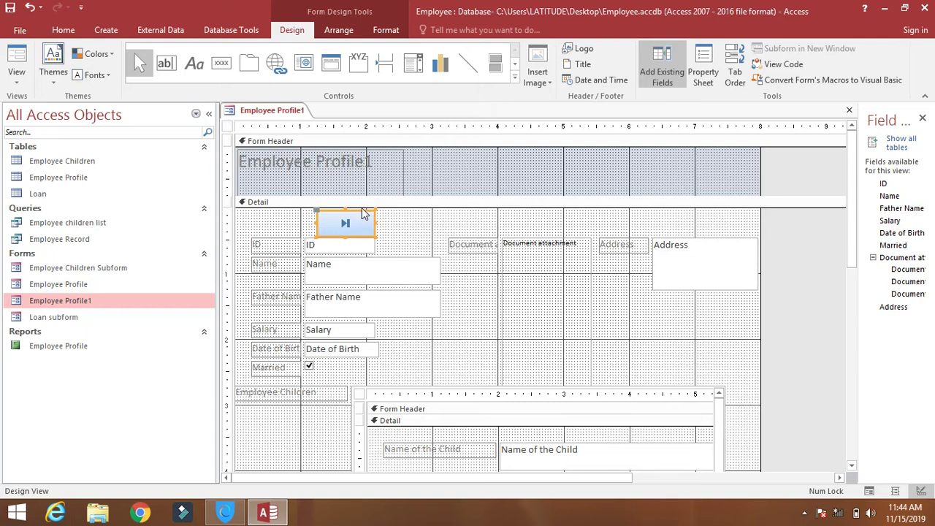
left_click(361, 212)
left_click_drag(361, 212, 531, 205)
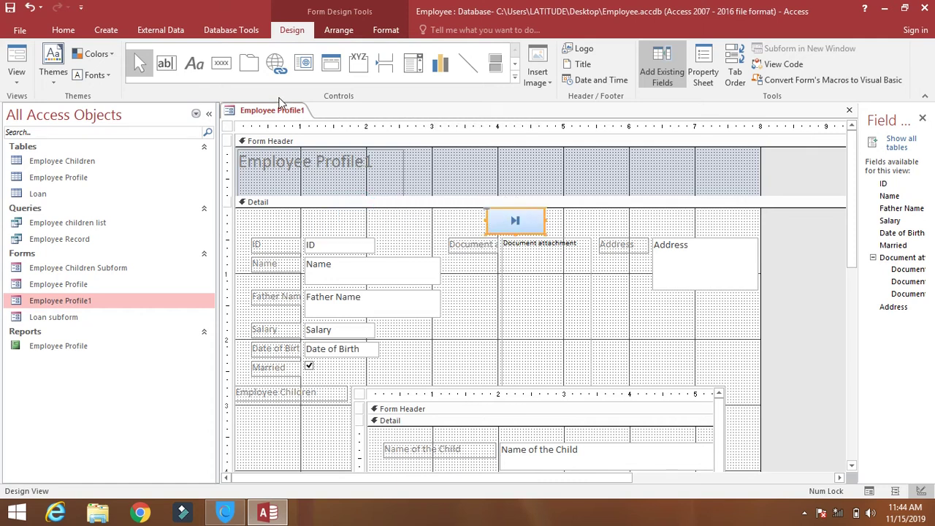
- Add a command button above the ID field with the Record Navigation action Go To First Record, keeping its default picture
left_click(221, 62)
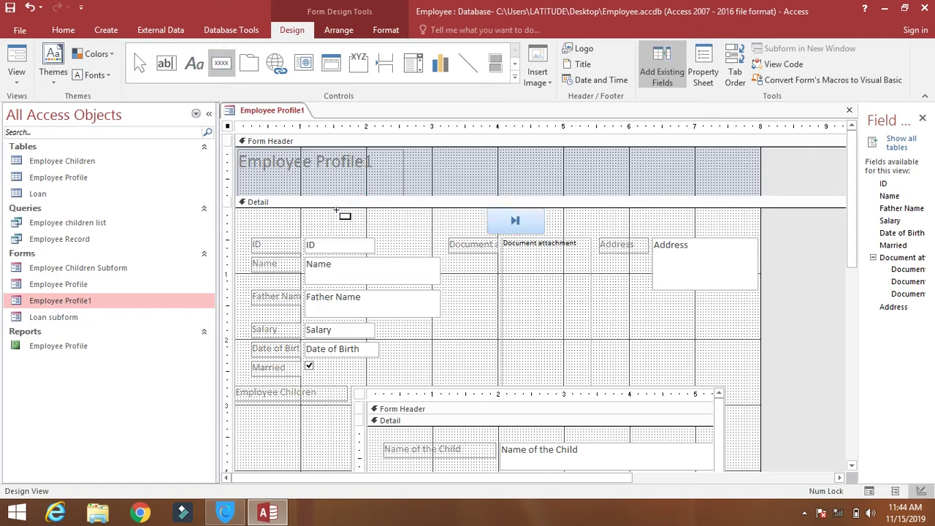
left_click(335, 212)
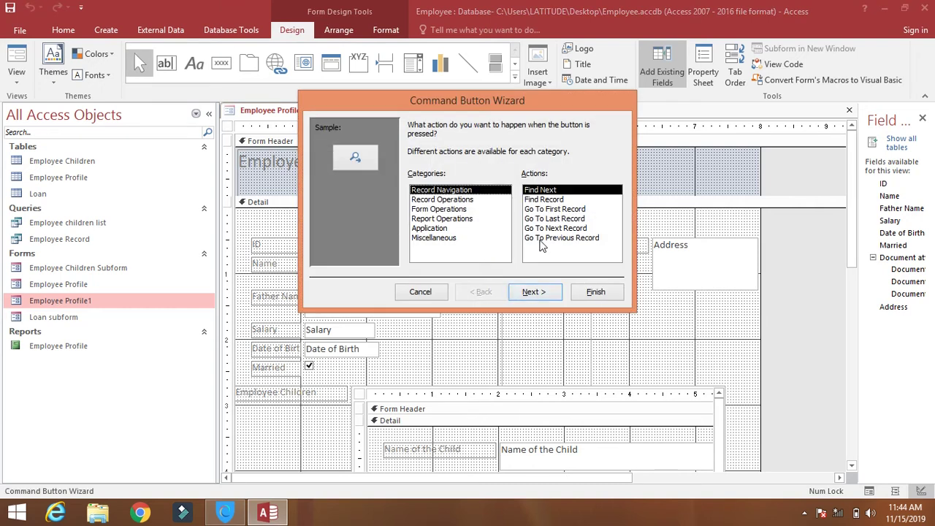
left_click(546, 210)
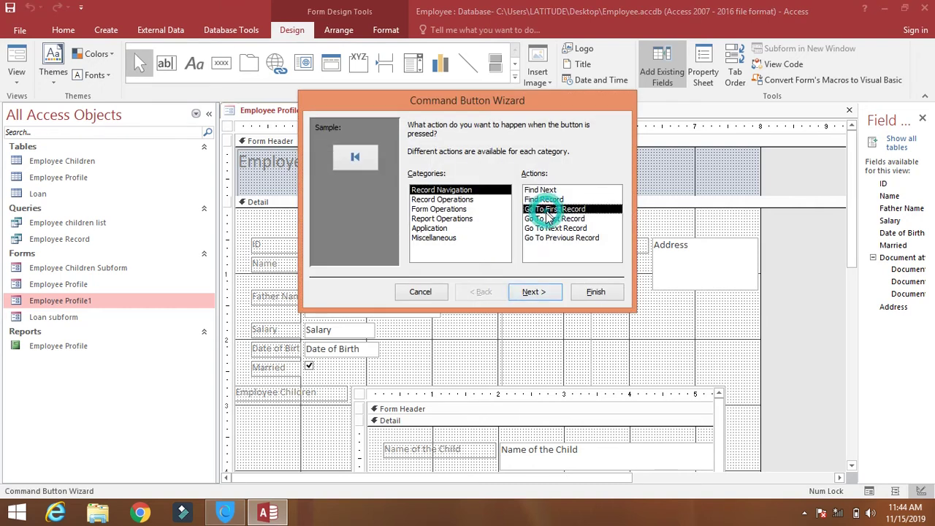
left_click(541, 293)
left_click(542, 293)
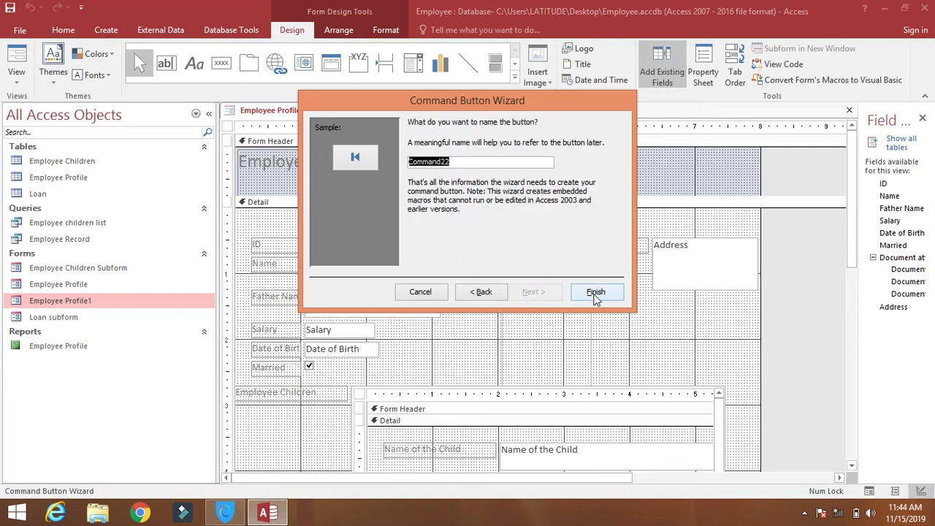
left_click(595, 291)
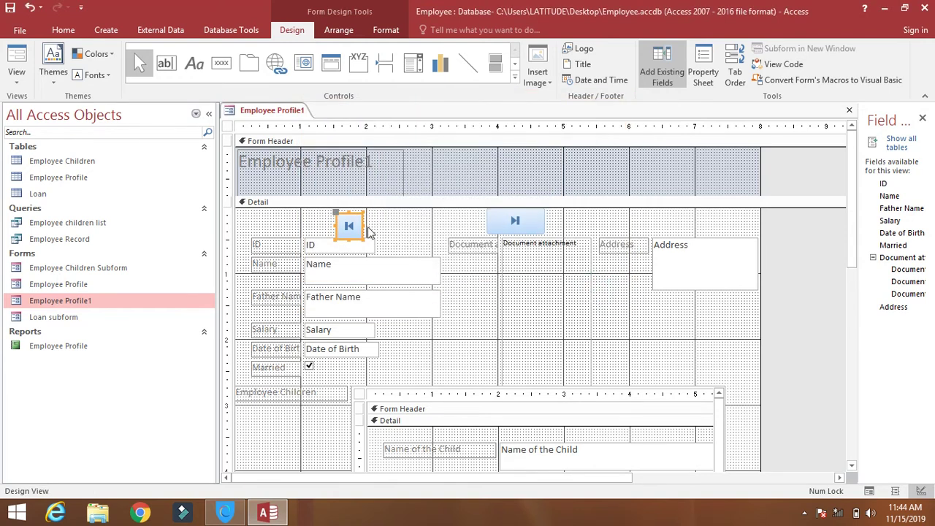
- Widen the first-record button and shift the last-record button further right to make room between them
mouse_move(364, 227)
left_mouse_down()
mouse_move(399, 225)
mouse_move(367, 209)
left_mouse_up()
left_click_drag(540, 228, 560, 225)
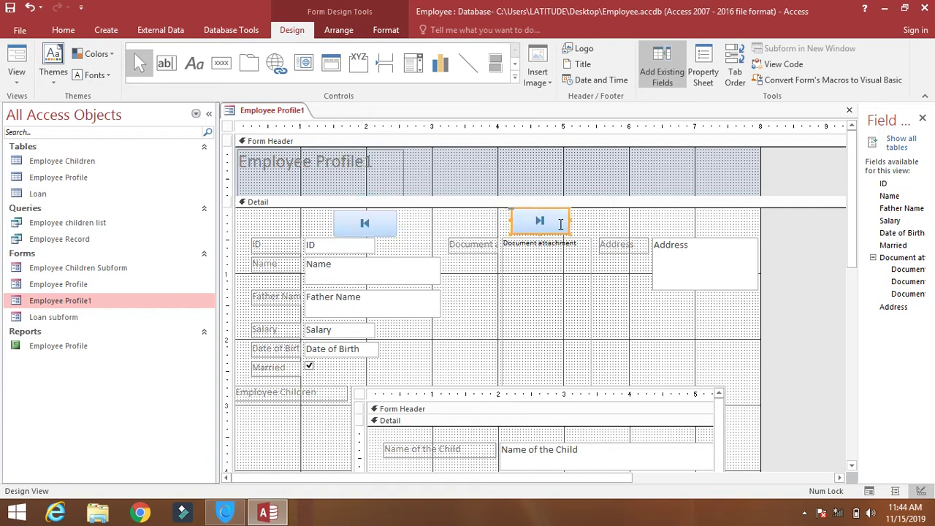
- Add a Go To Next Record command button with the Go To Next picture beside the first-record button, and widen it
left_click(220, 62)
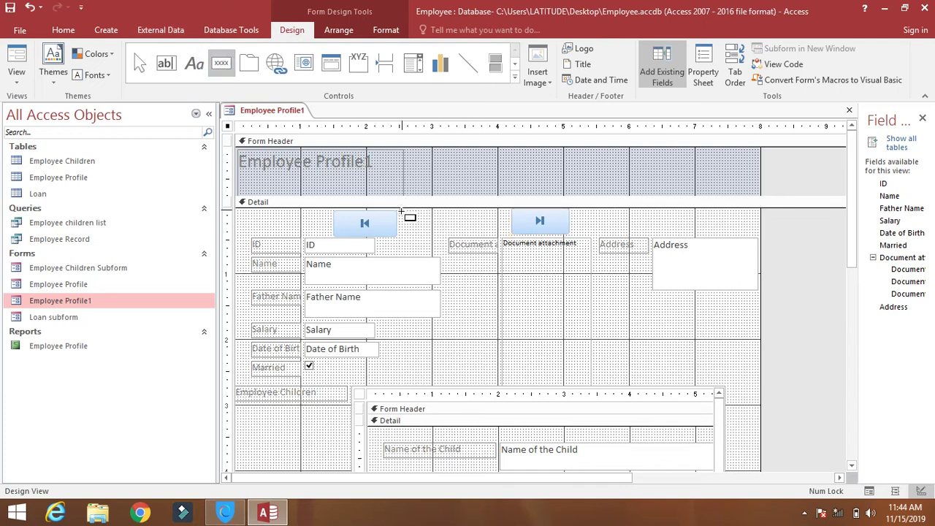
left_click_drag(402, 210, 476, 241)
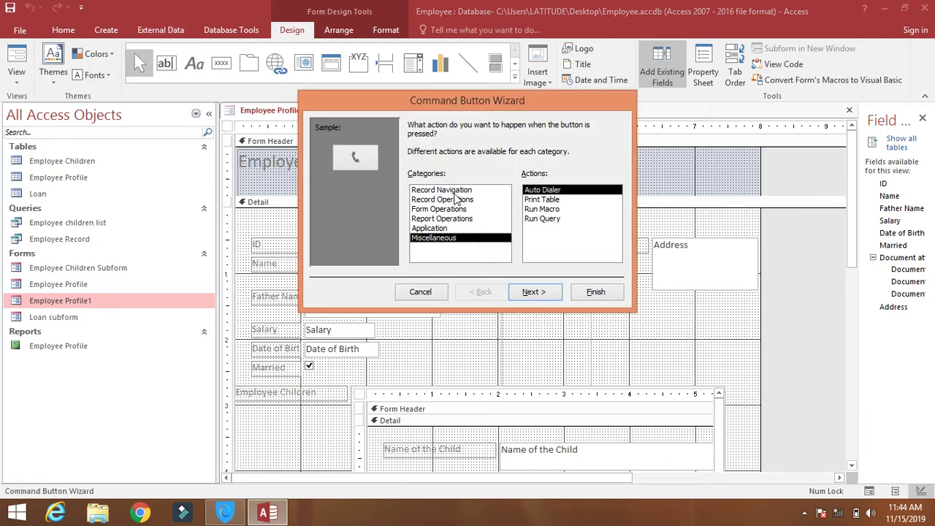
left_click(456, 190)
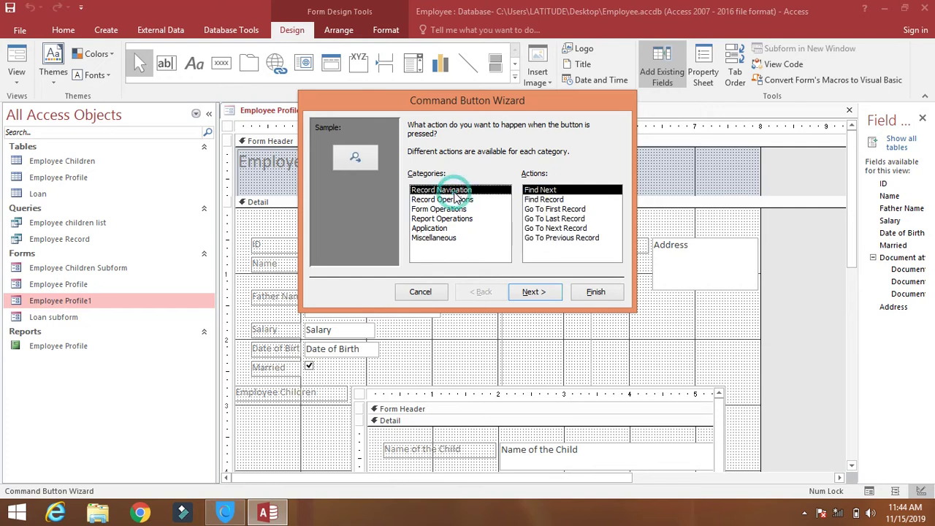
left_click(555, 229)
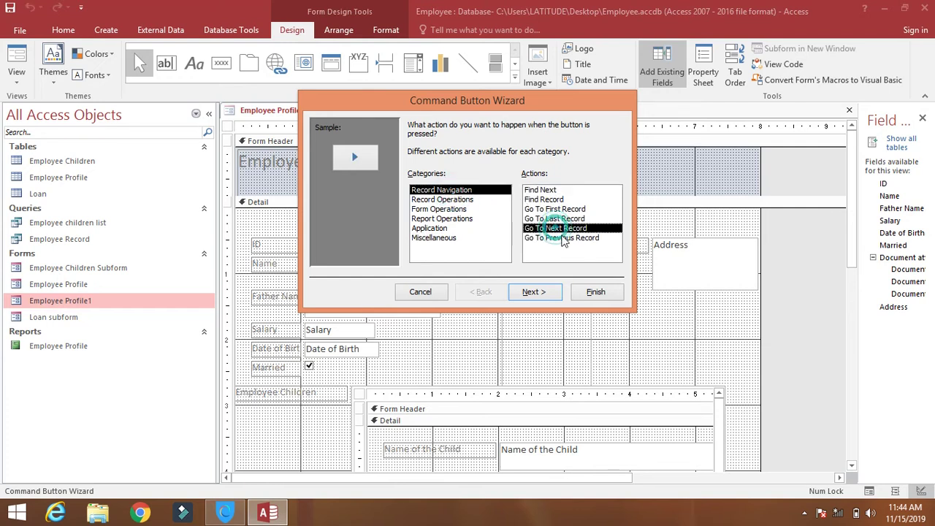
left_click(542, 297)
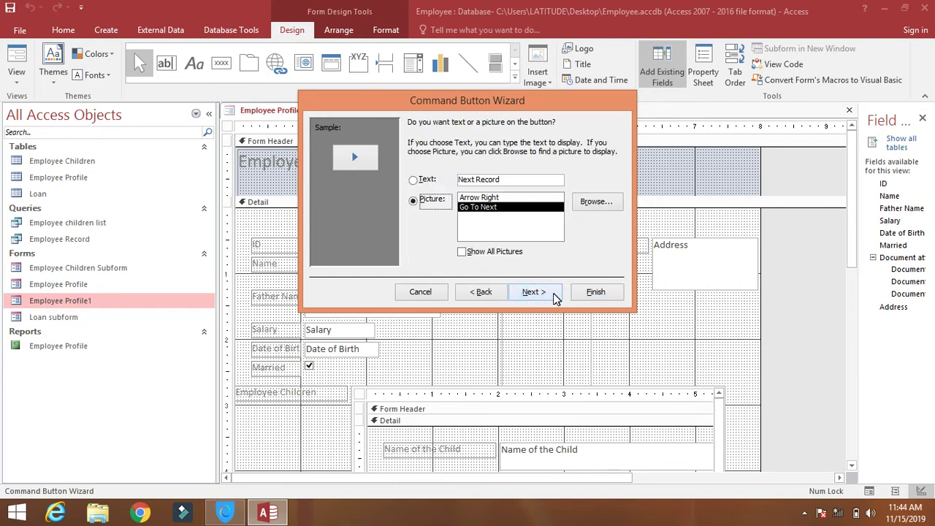
left_click(545, 294)
left_click(597, 293)
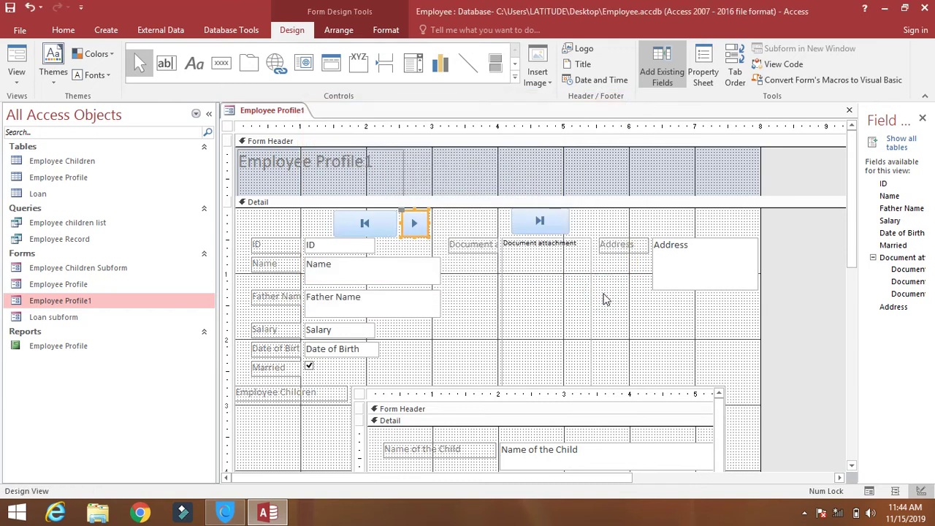
left_click_drag(430, 223, 443, 223)
- Add a Go To Previous Record button with the Go To Previous picture between the next-record and last-record buttons, and widen it
left_click(221, 63)
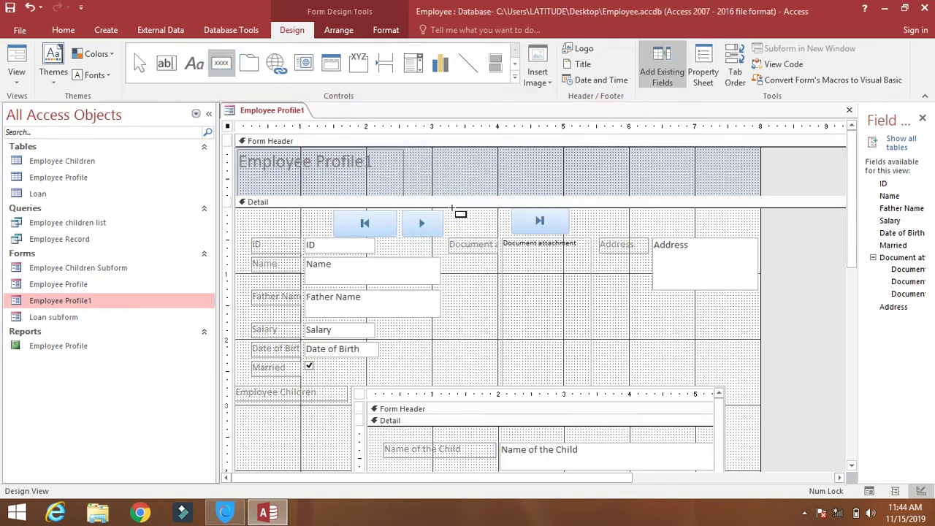
left_click_drag(456, 210, 502, 234)
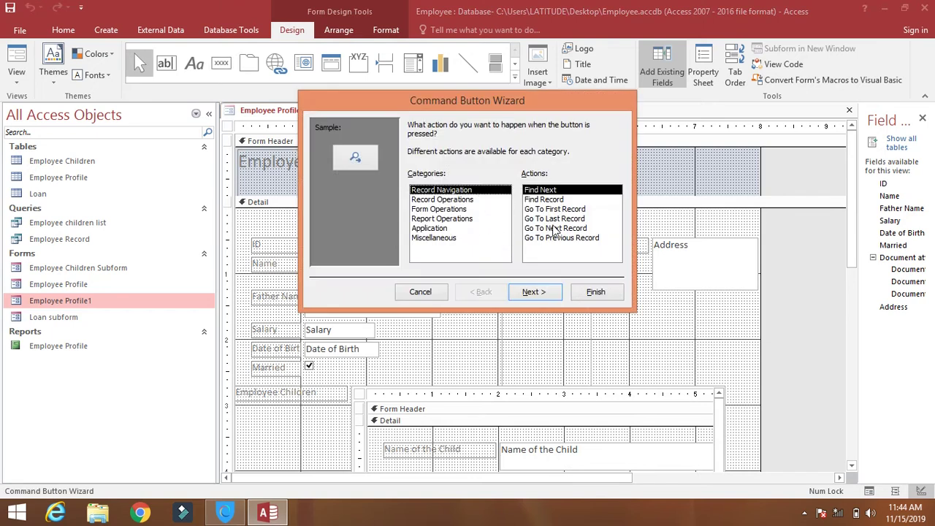
left_click(555, 238)
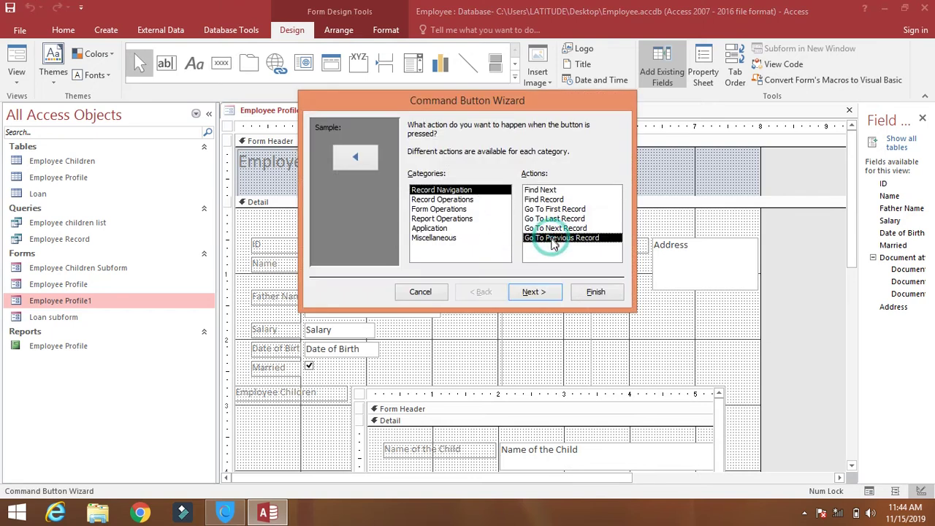
left_click(532, 292)
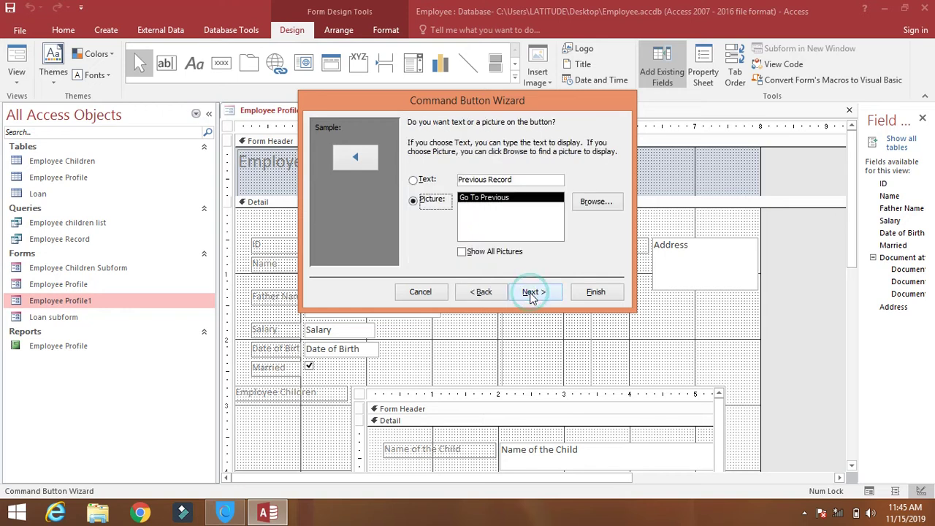
left_click(532, 294)
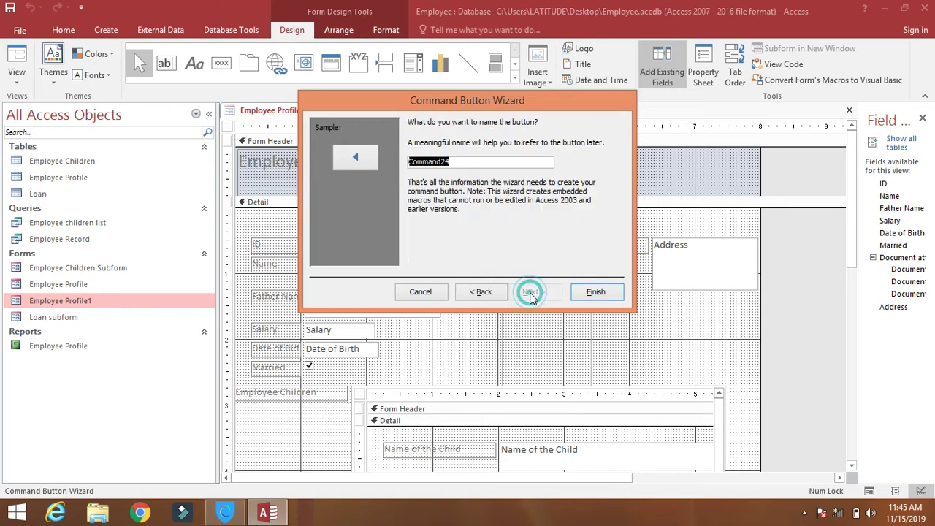
left_click(591, 292)
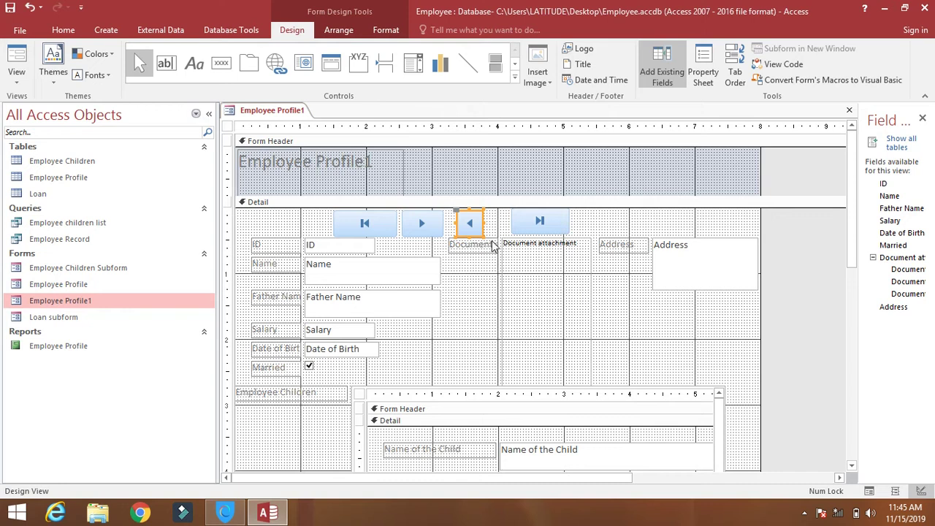
left_click_drag(481, 224, 447, 223)
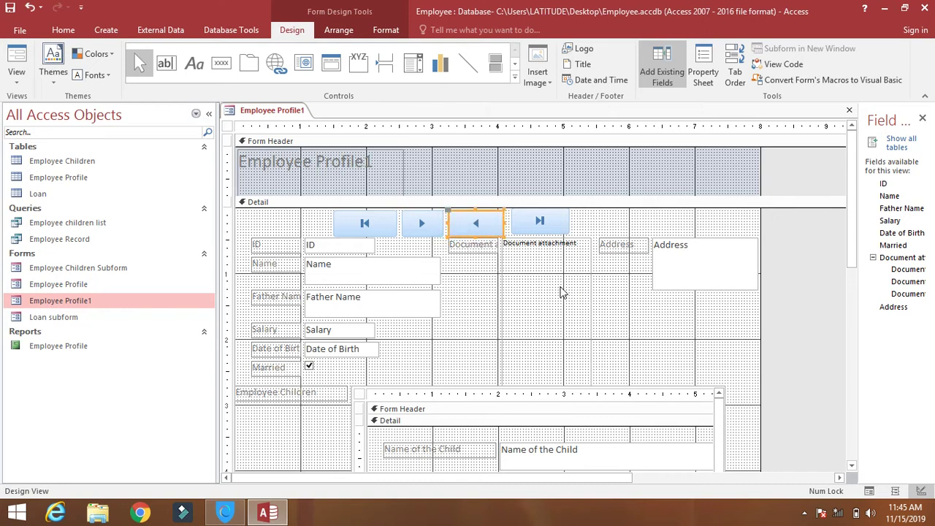
- Move the Document attachment and Address fields slightly down, and line up the last-record button with the other navigation buttons
left_click(476, 252)
left_click(481, 261)
left_click_drag(481, 262, 483, 274)
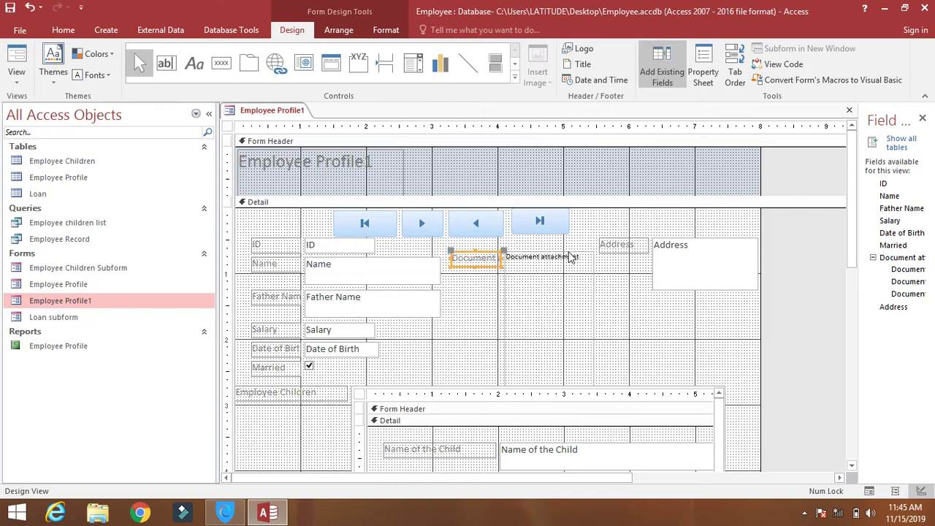
left_click_drag(661, 246, 663, 253)
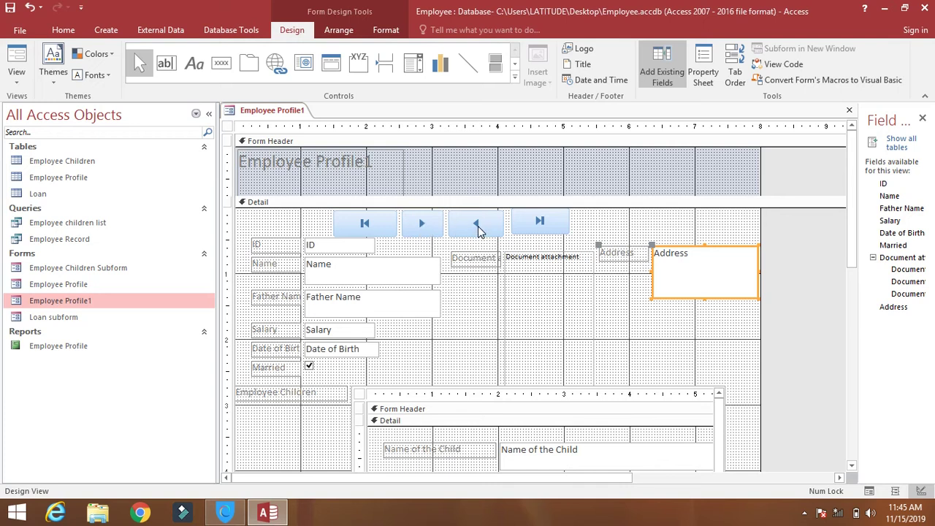
left_click(539, 225)
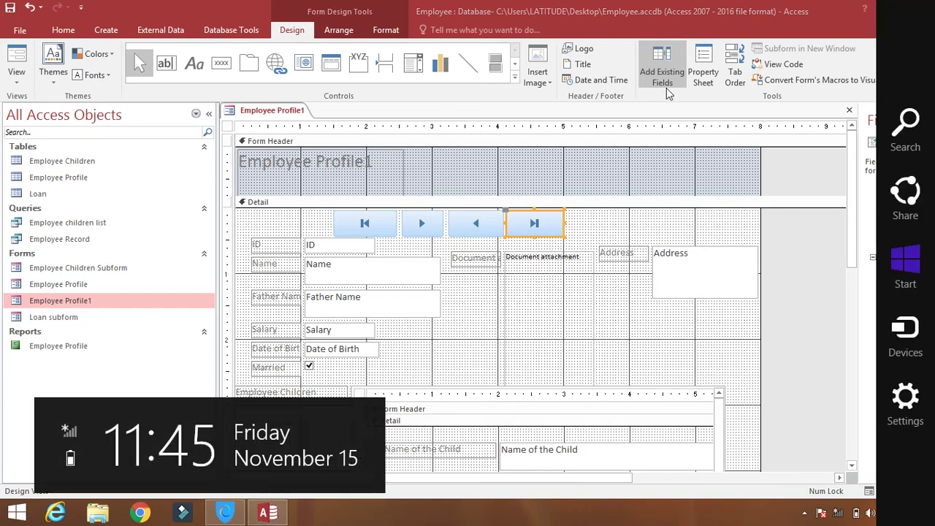
- Switch the form to Form View and test the next, previous, last and first record buttons in that order
left_click(21, 59)
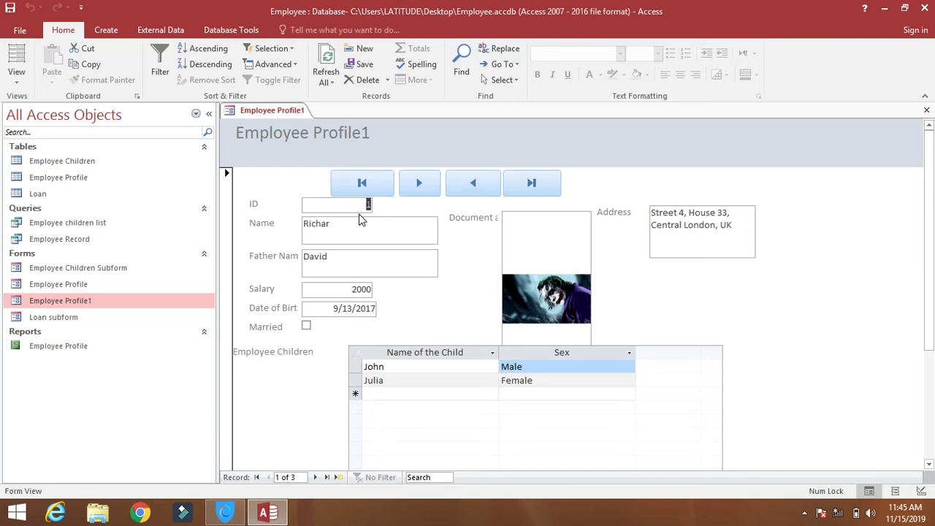
left_click(412, 190)
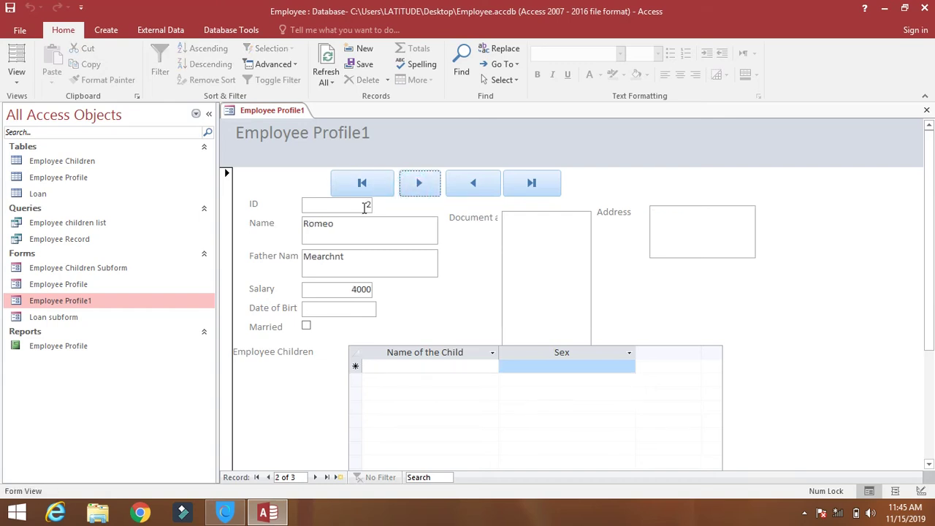
left_click(479, 186)
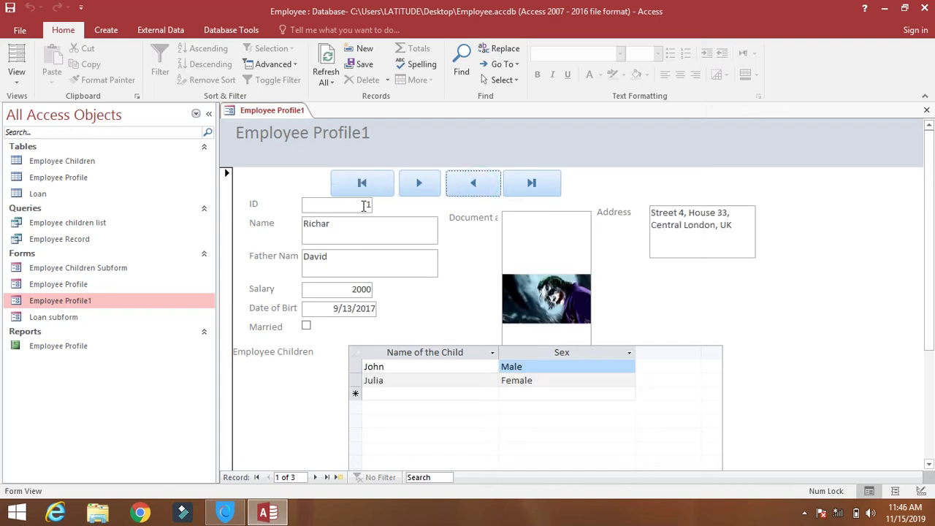
left_click(533, 187)
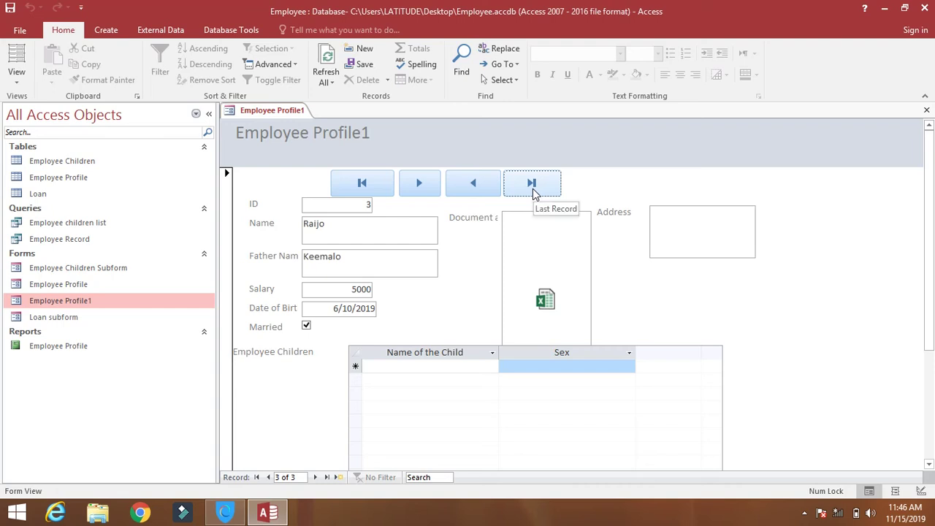
left_click(367, 192)
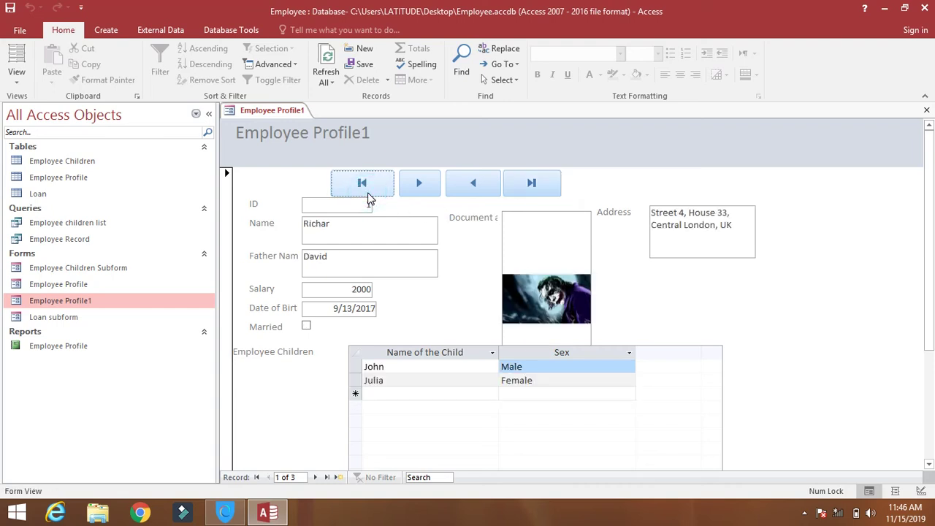